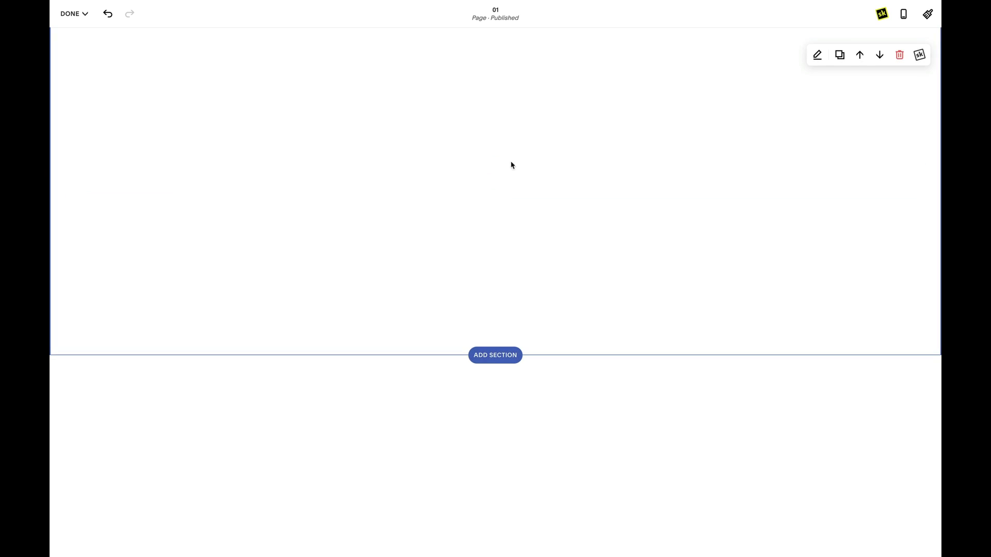
Insert a Summary block into the blank section by searching 'summ'.
click(496, 165)
text(summ)
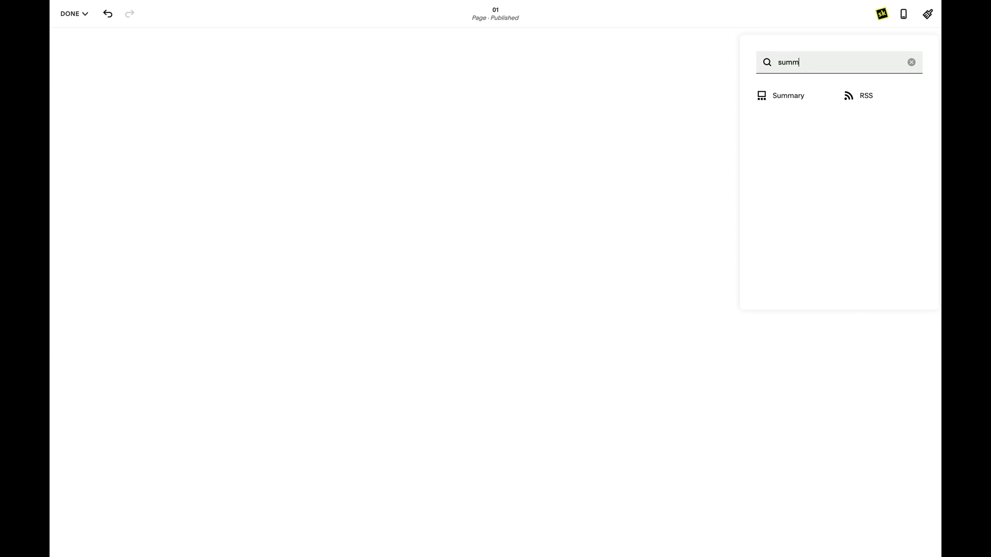
click(769, 98)
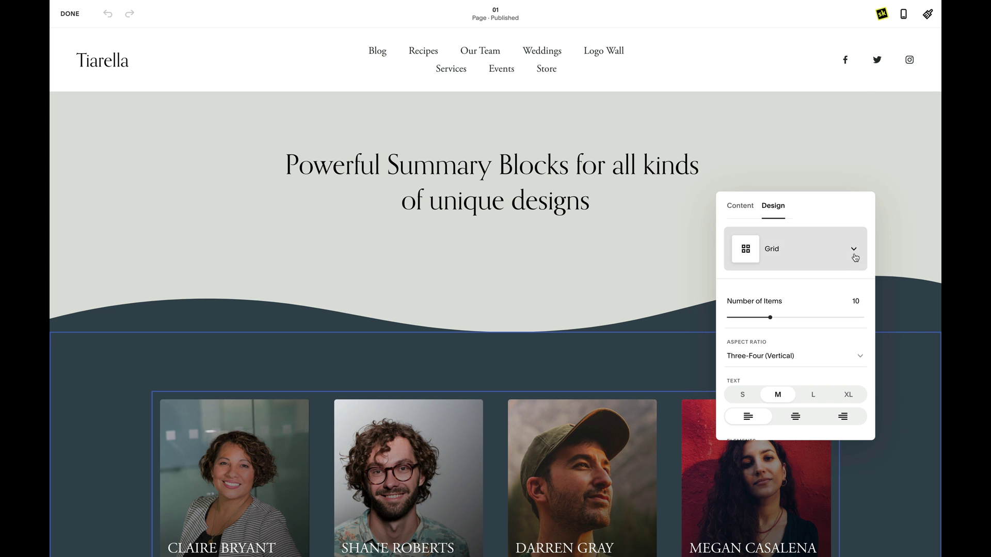
Switch the summary to a Grid layout and bring up the site's page list as its source.
click(854, 250)
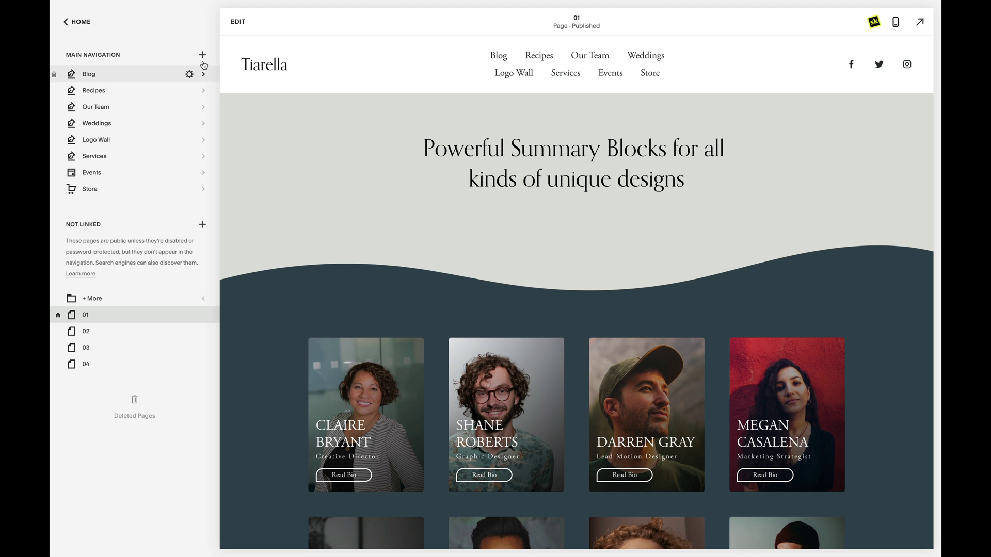
click(201, 57)
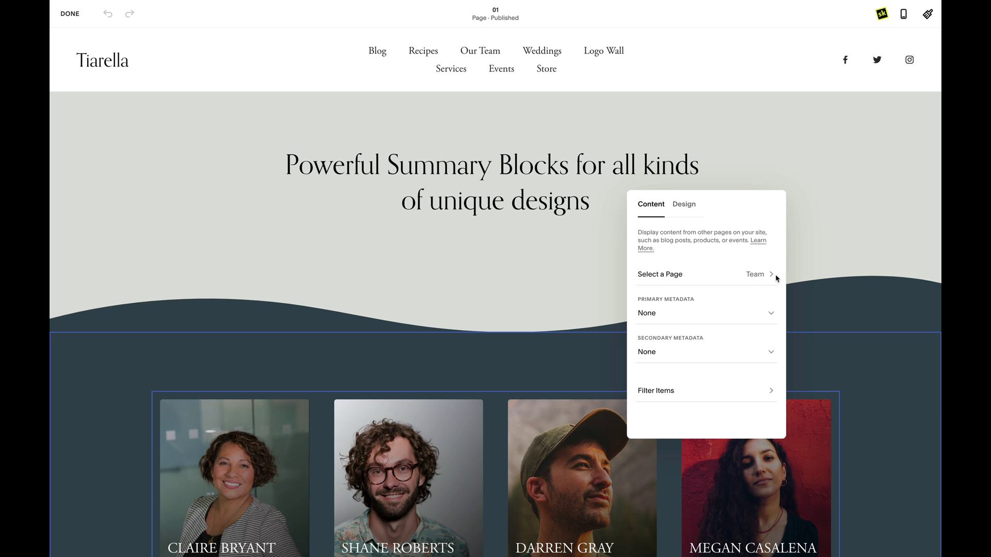
click(776, 279)
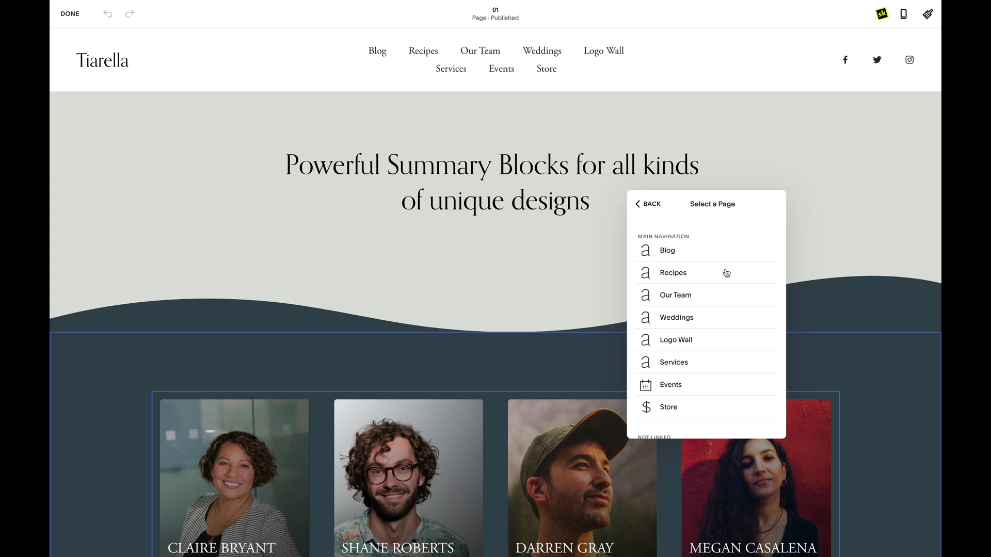
Use the Our Team collection as the summary source and select the block in the editor.
scroll(732, 313, down, 2)
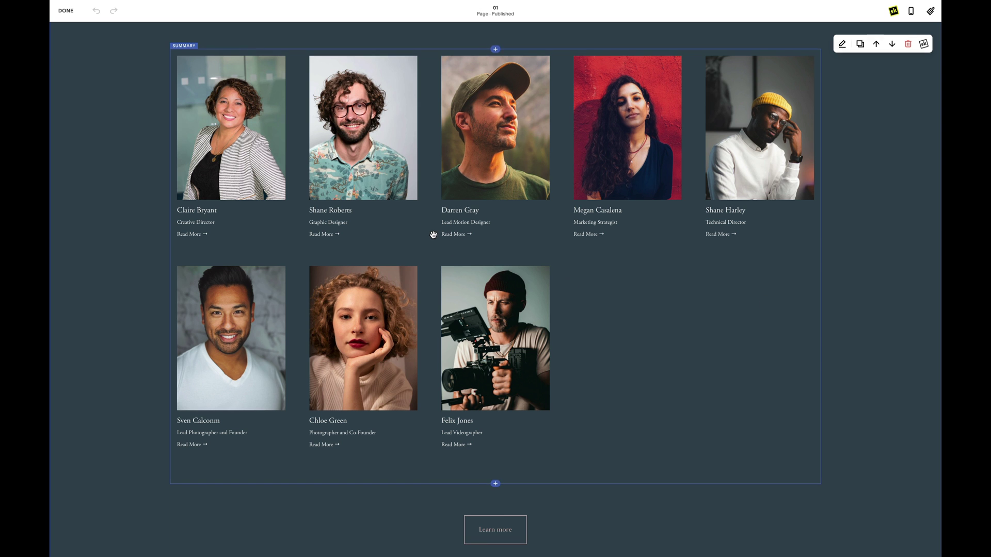
click(262, 66)
Open the SquareKicker Designer panel from the summary block's SK icon.
click(247, 38)
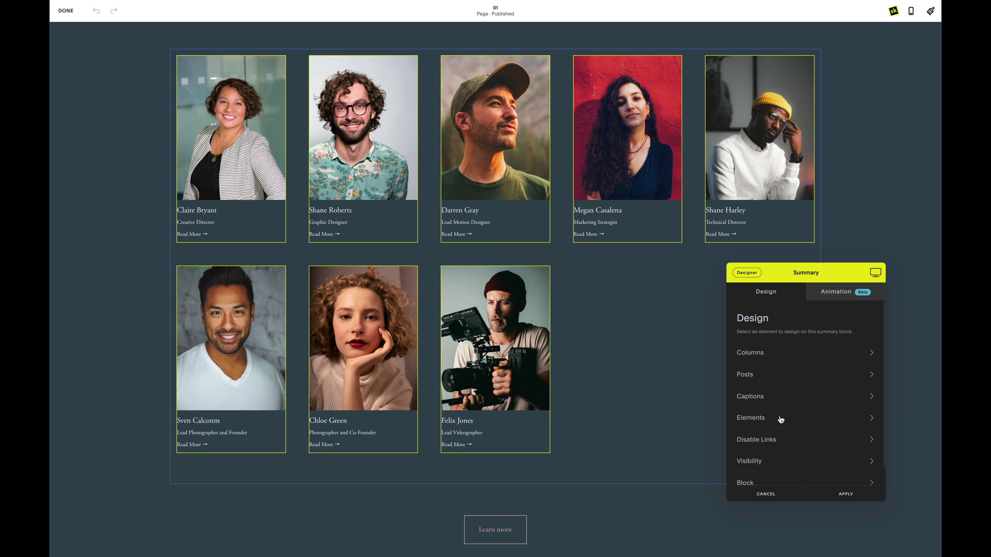
Review the Disable Links and Visibility options, then bring up the Block design settings.
click(785, 440)
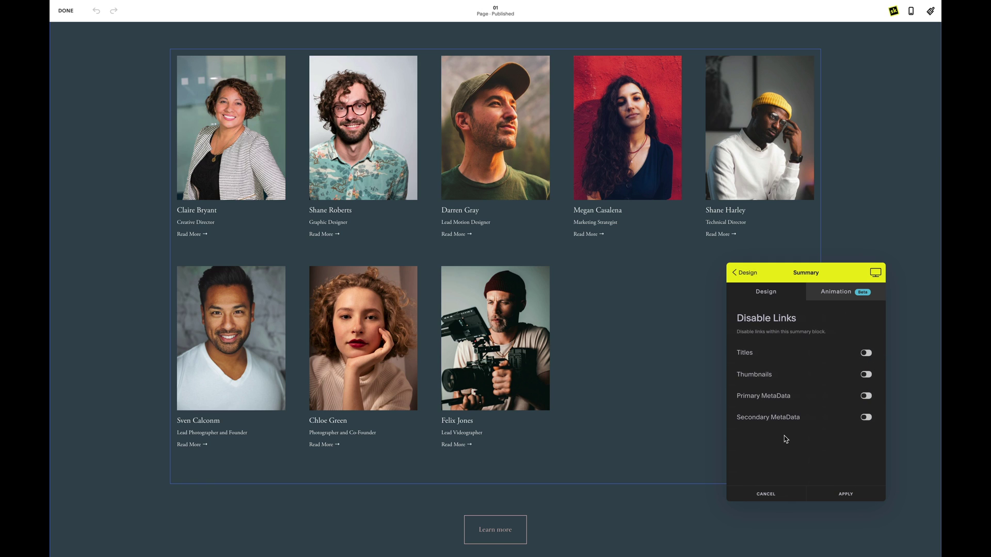
click(745, 274)
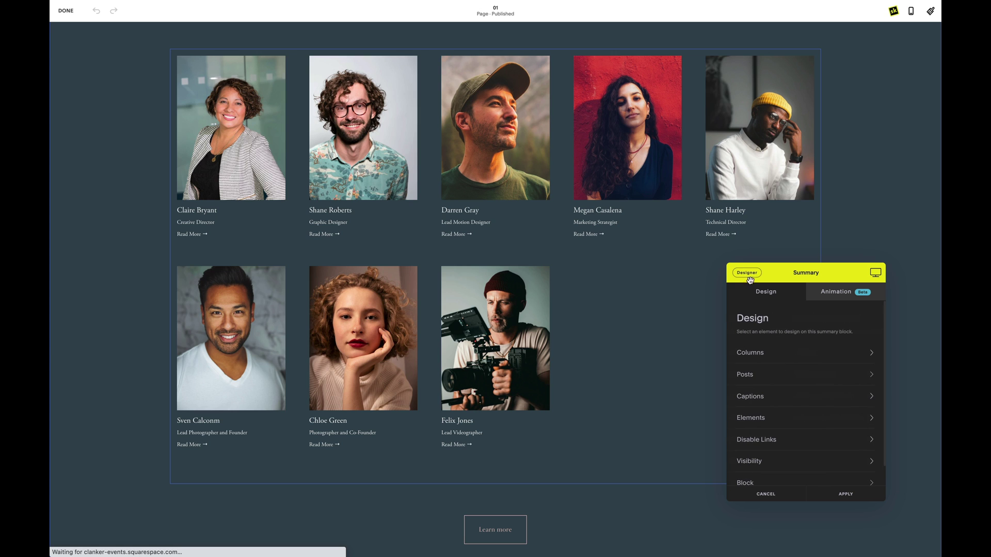
click(783, 462)
scroll(864, 439, down, 1)
scroll(864, 439, down, 5)
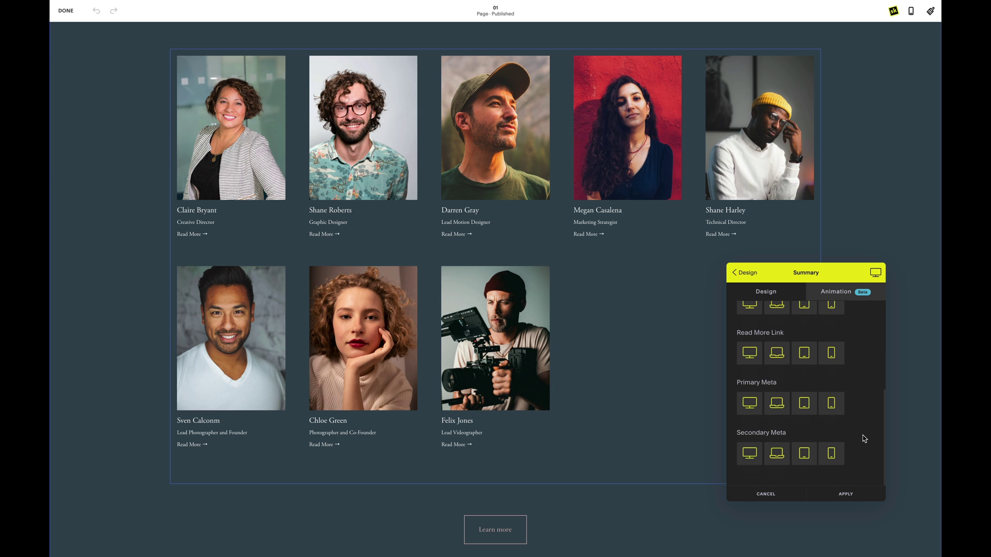
click(747, 274)
click(789, 462)
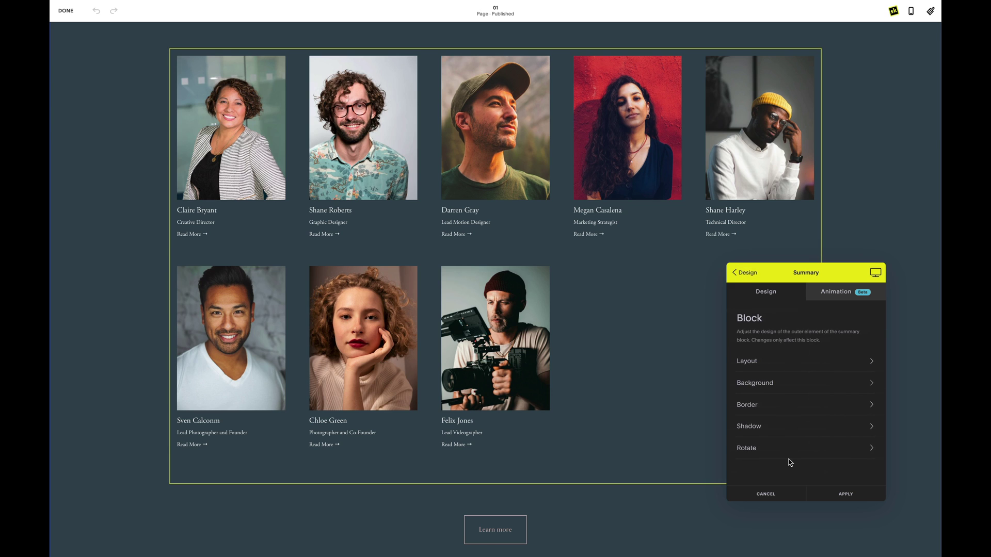
Enable lightboxes for the team summary images in the Animation options.
click(751, 274)
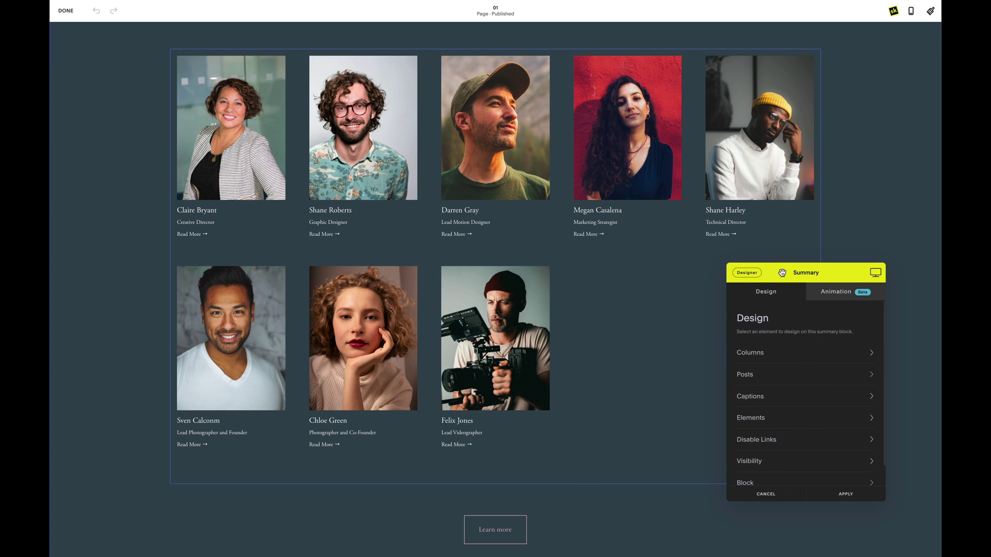
click(831, 294)
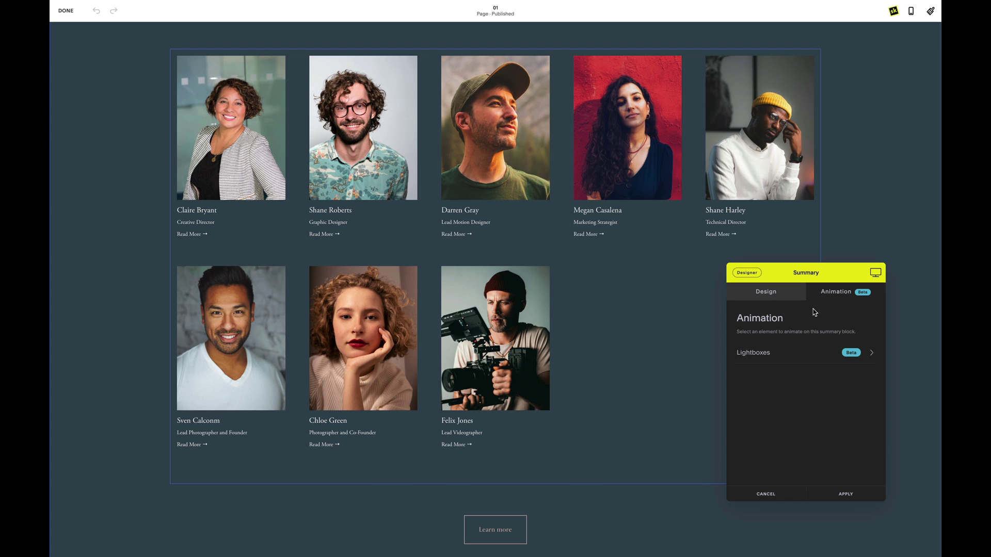
click(824, 352)
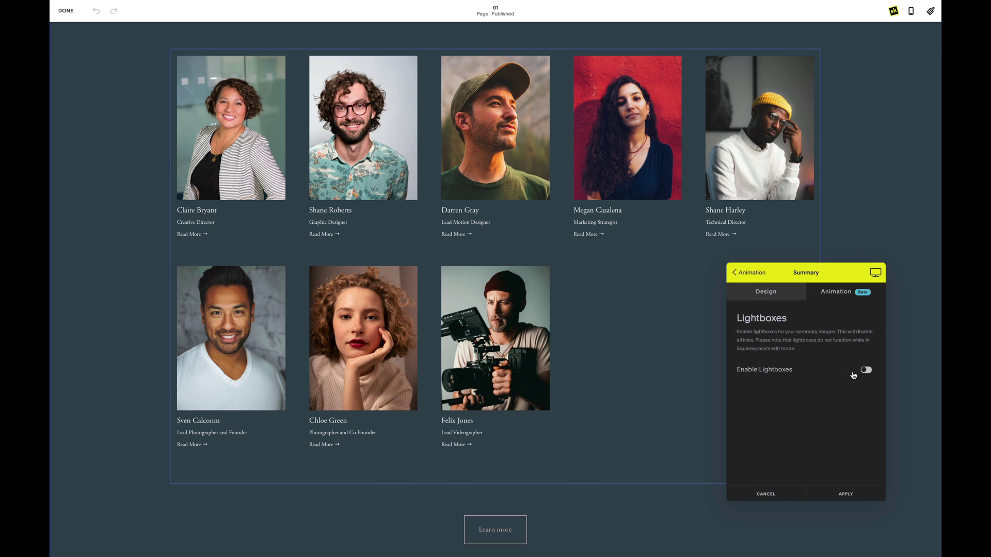
click(867, 370)
click(766, 292)
click(793, 357)
Set the team grid to 4 columns with a 50px gutter.
click(867, 361)
drag(782, 397, 807, 423)
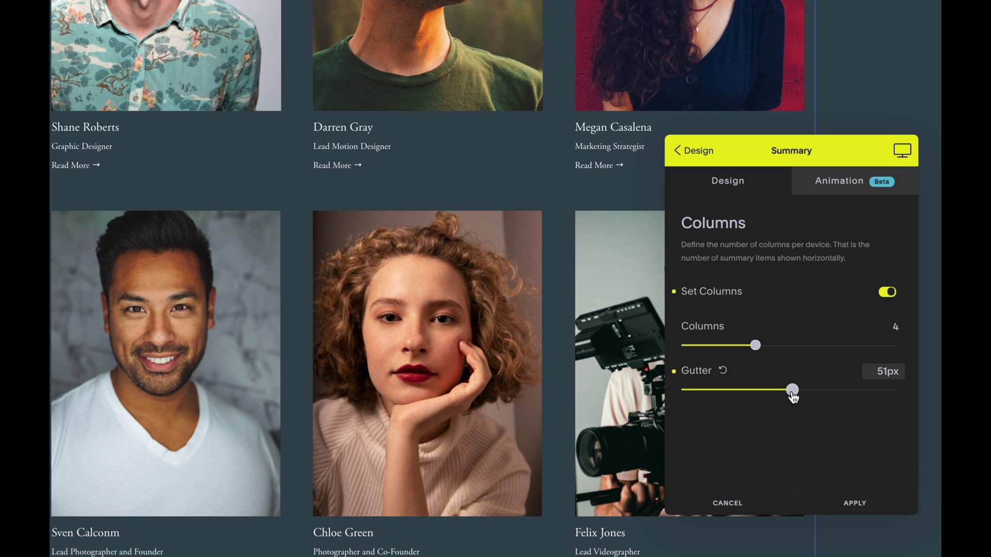
click(884, 372)
key(Up)
key(Up)
key(Up)
key(Up)
key(Up)
key(Up)
key(Up)
key(Up)
key(Up)
key(Up)
key(Up)
key(Up)
key(Up)
key(Up)
key(Up)
key(Up)
key(Up)
key(Up)
key(Up)
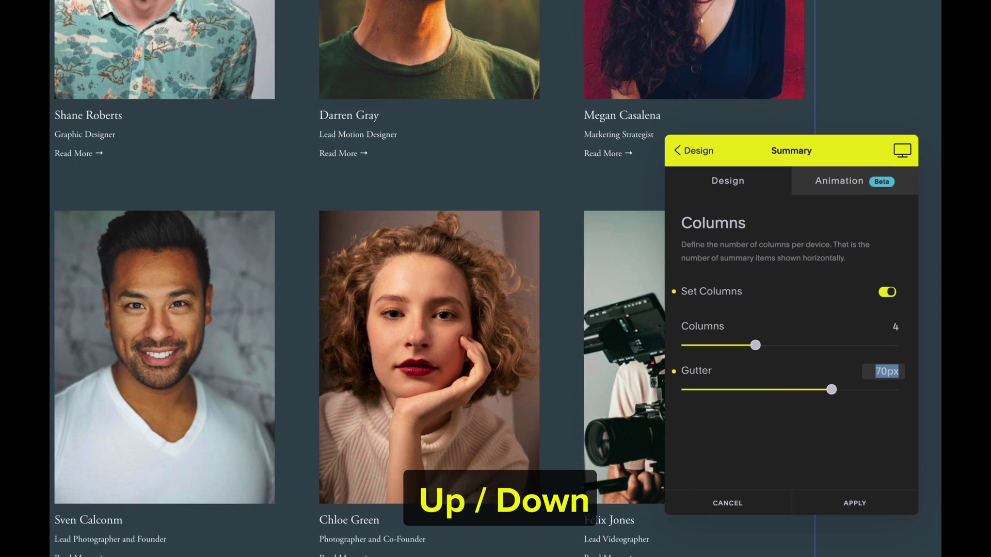
key(shift+Down)
key(shift+Down)
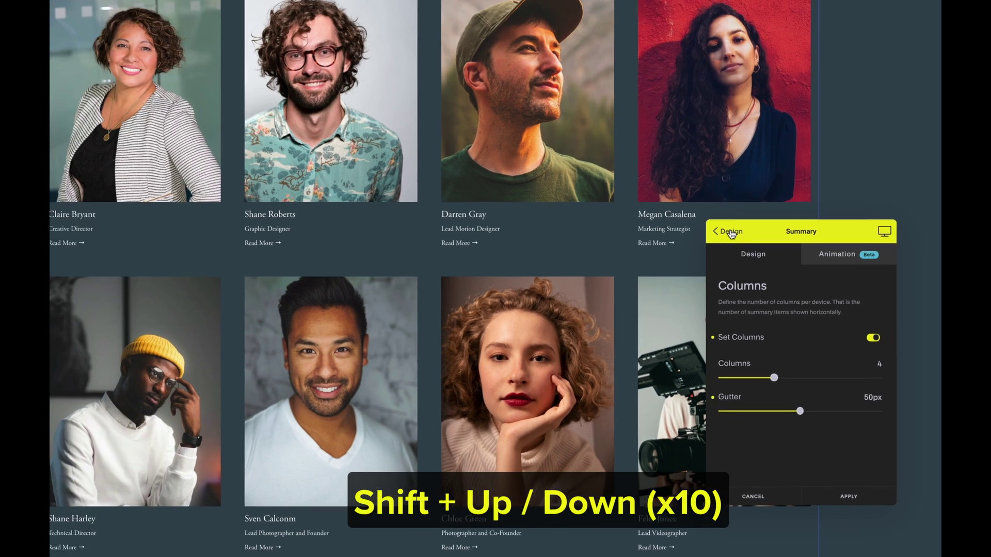
click(696, 150)
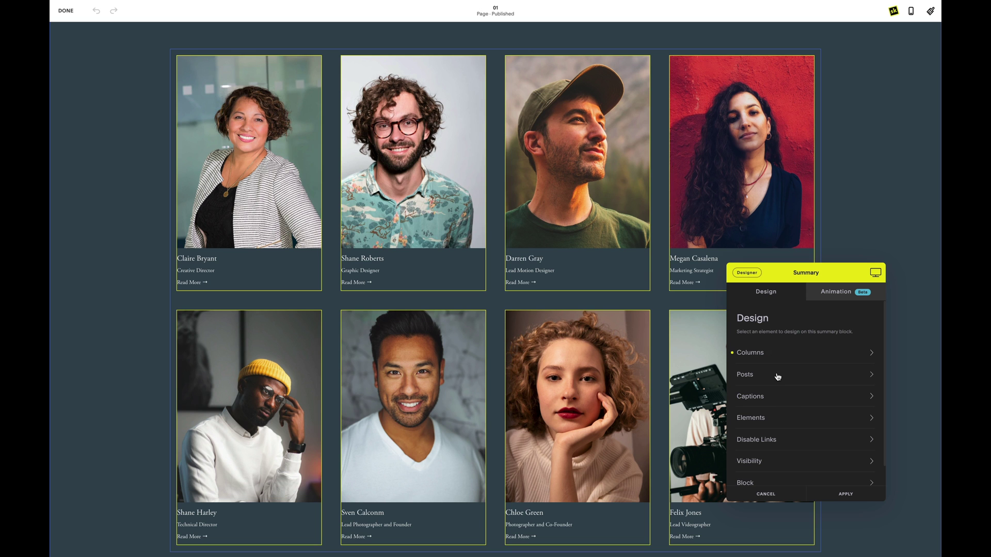
Overlay captions at the bottom of each photo with 15px horizontal spacing.
click(789, 398)
click(798, 365)
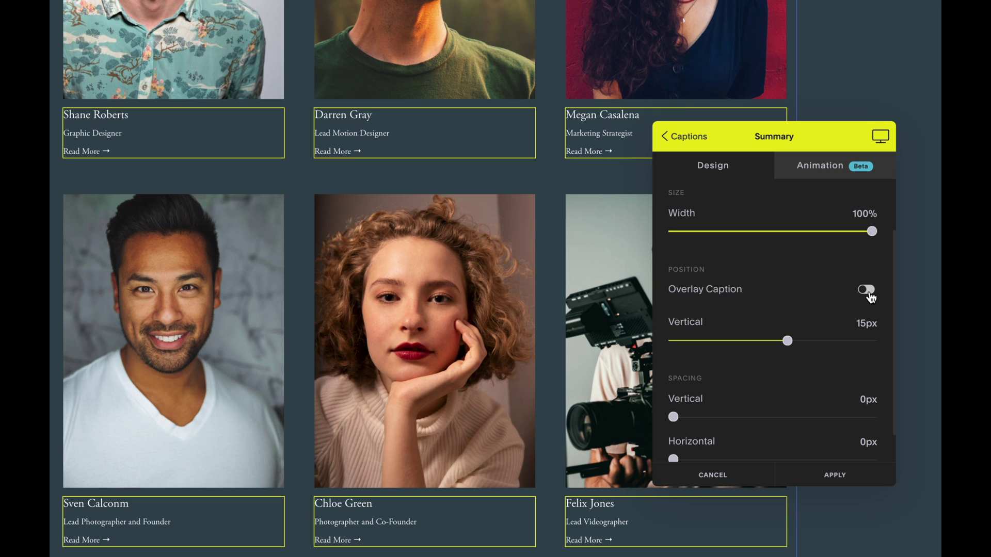
click(866, 291)
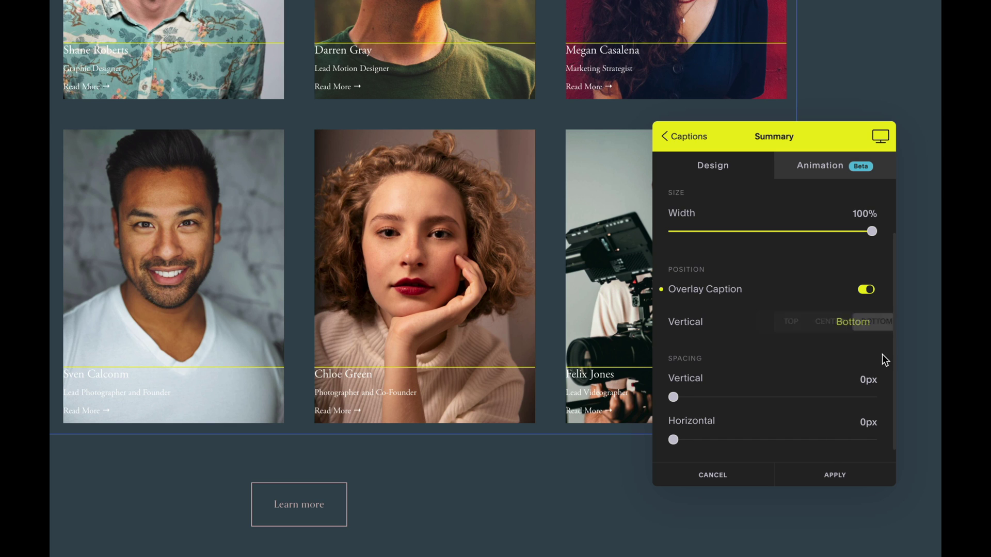
drag(673, 439, 695, 442)
Make member name titles uppercase at 150% size, 2px from their job titles.
click(694, 139)
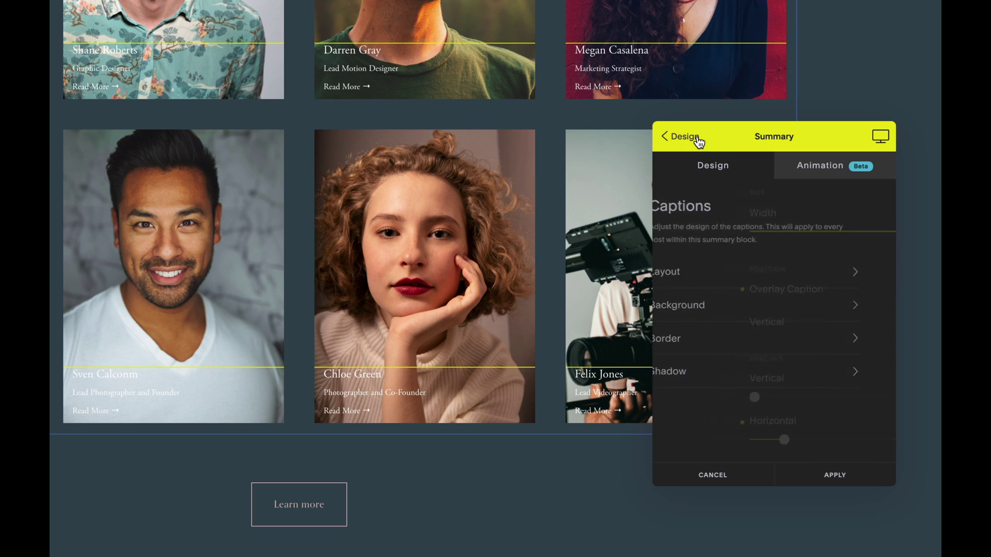
click(690, 148)
click(762, 366)
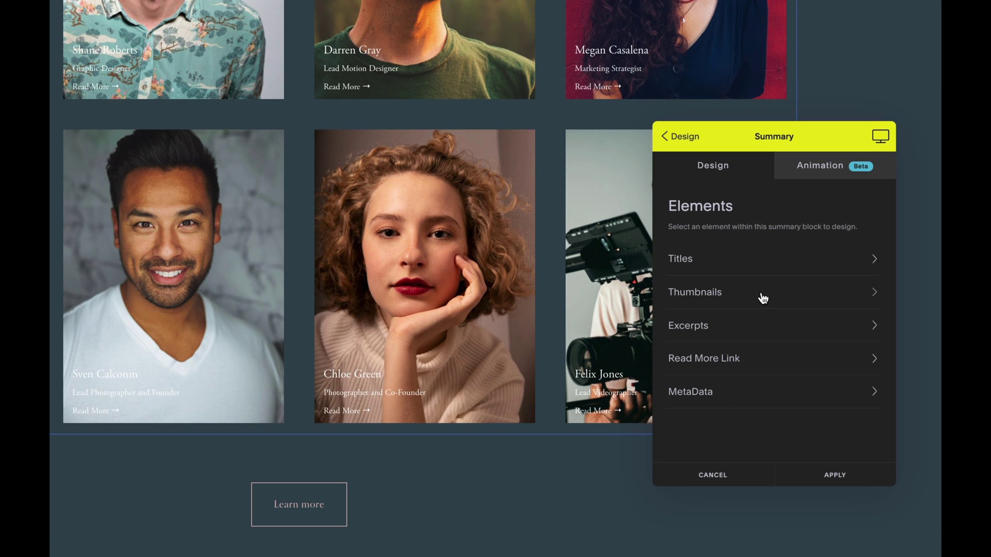
click(762, 267)
drag(772, 310, 823, 311)
drag(693, 396, 679, 401)
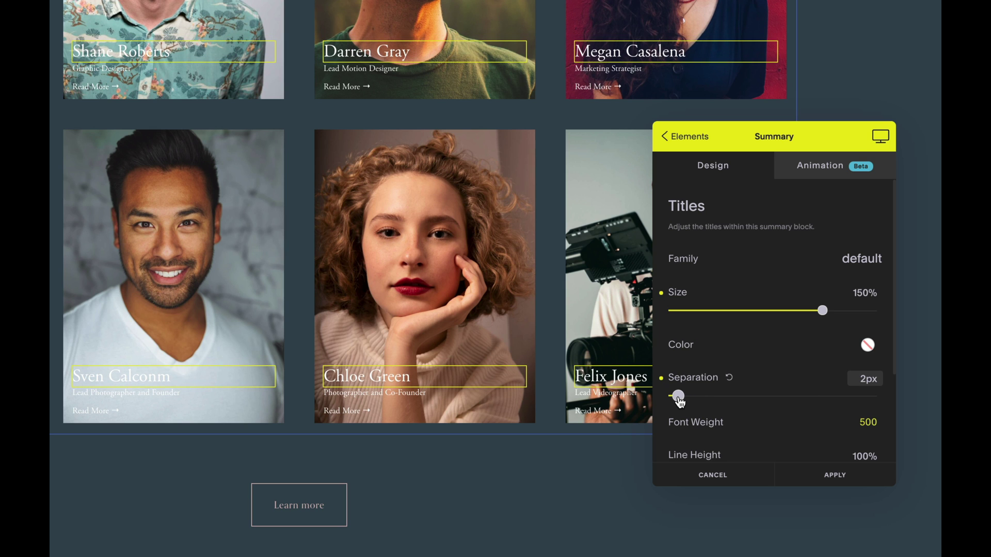
scroll(733, 408, down, 3)
click(867, 373)
click(840, 391)
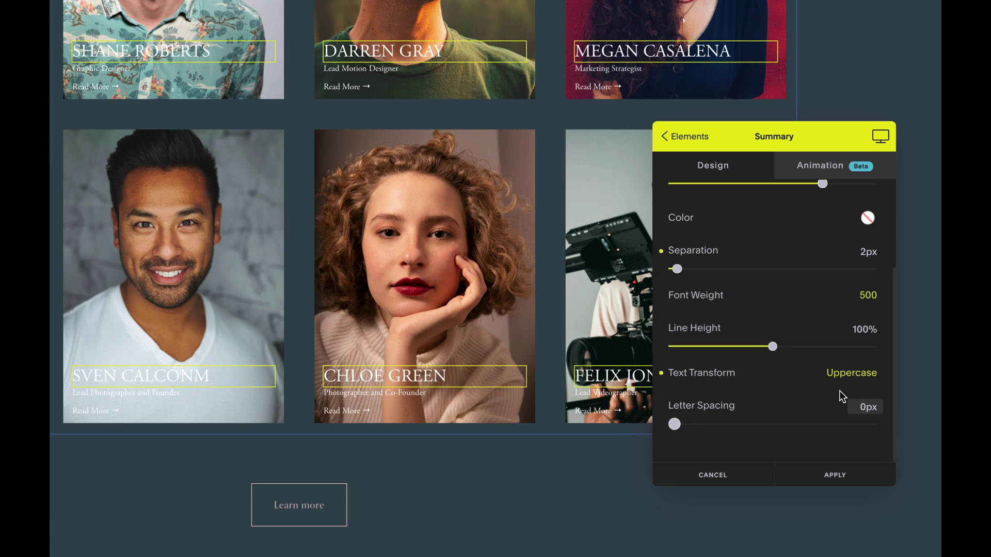
Go to the Thumbnails Overlay settings for the team photos.
click(688, 136)
click(753, 294)
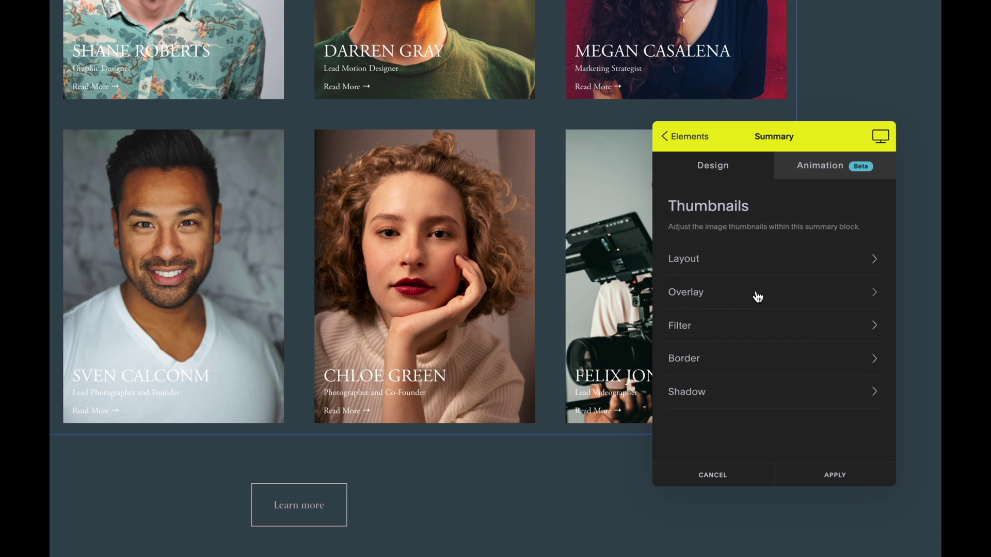
click(757, 297)
Give the photo overlay a black 0.8-alpha gradient top angled at 143deg.
click(867, 343)
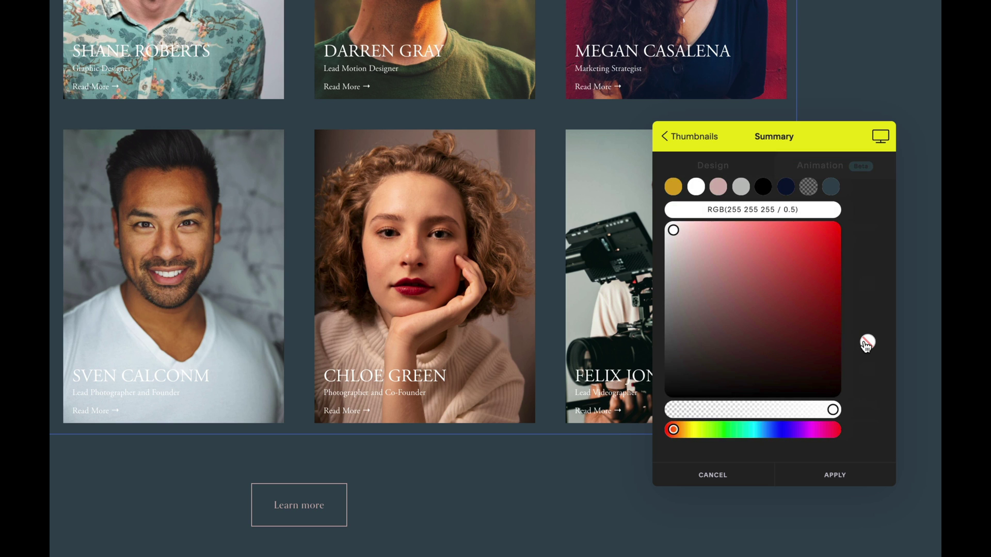
click(825, 384)
click(833, 411)
drag(833, 411, 801, 410)
click(867, 330)
drag(671, 421, 753, 429)
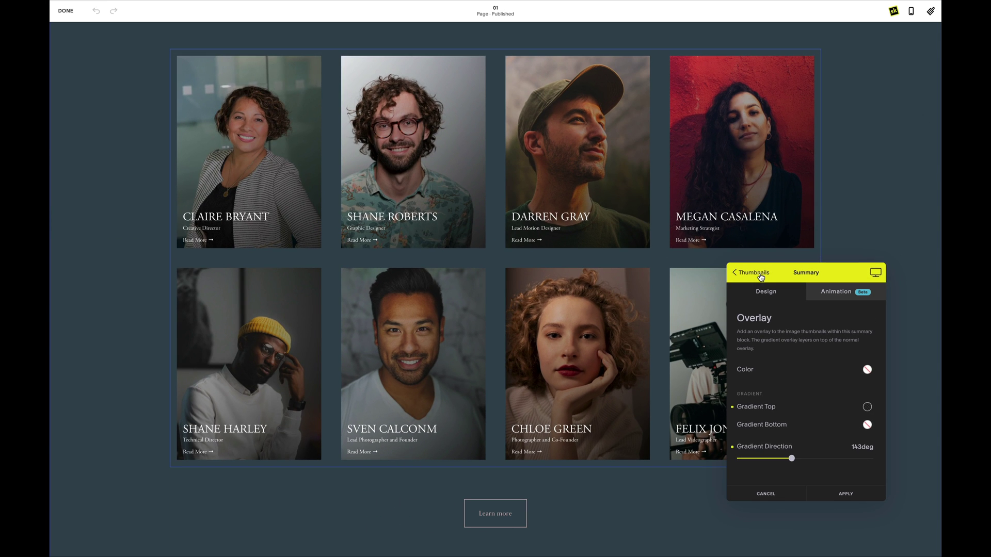
Round the thumbnail corners to 5px in the Border settings.
click(761, 276)
click(776, 418)
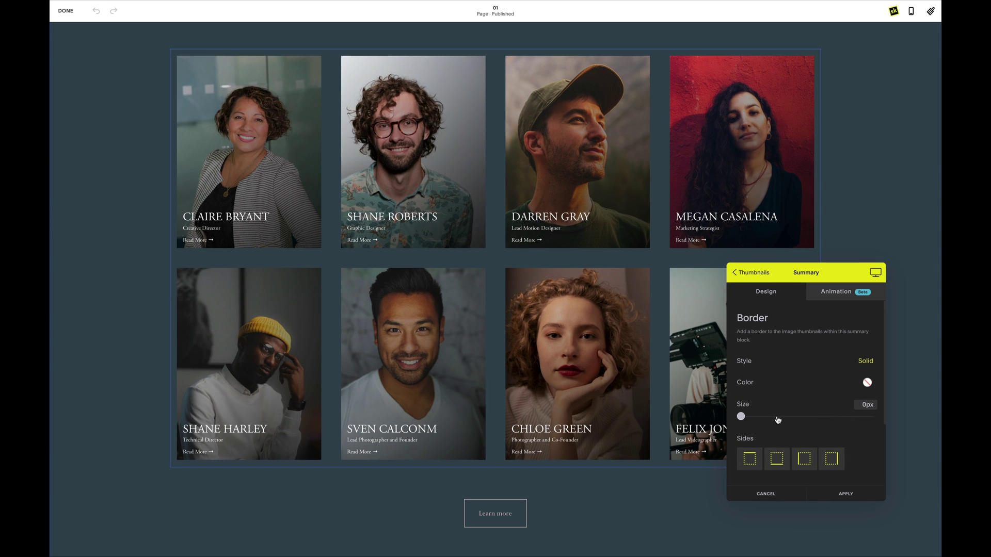
scroll(777, 420, down, 3)
mouse_move(742, 411)
mouse_down()
mouse_move(841, 411)
mouse_move(748, 416)
mouse_up()
scroll(747, 416, up, 1)
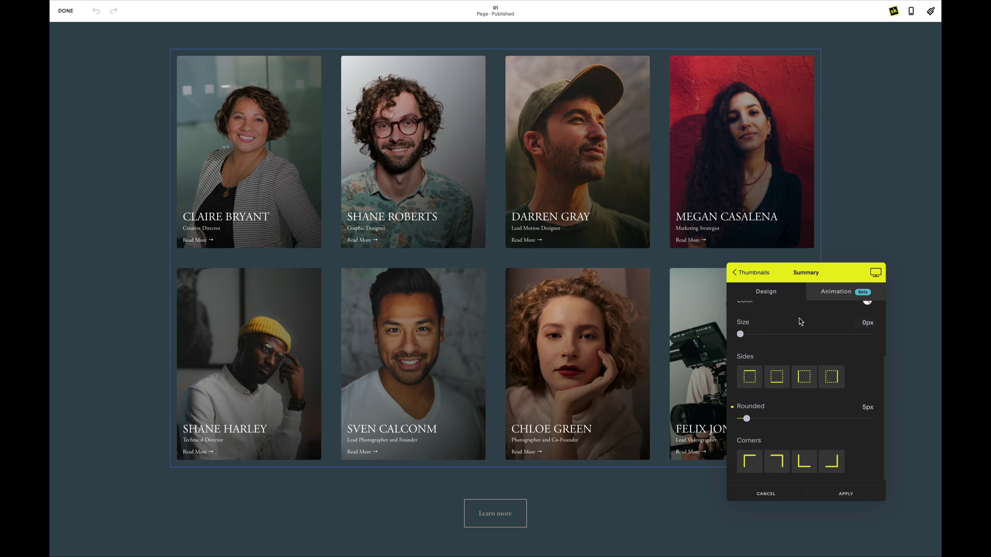
click(757, 272)
Give the excerpt subtitles 1px letter spacing, then move on to the Read More link options.
click(782, 400)
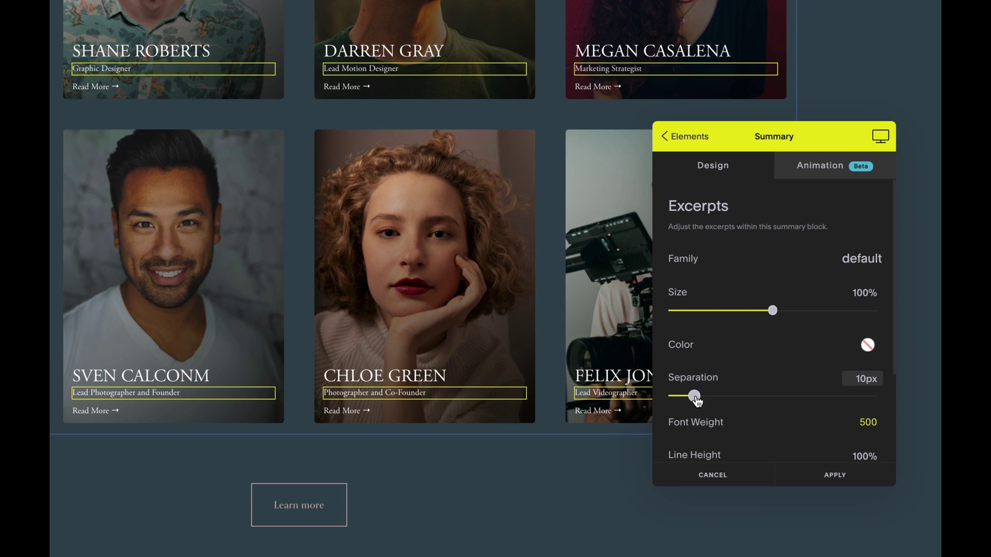
scroll(697, 399, down, 5)
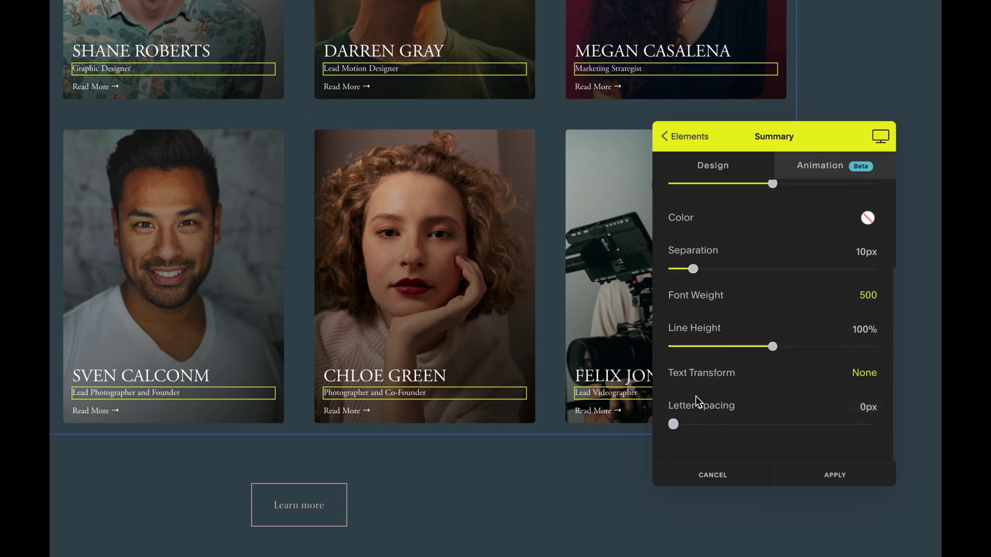
drag(675, 424, 710, 428)
click(678, 137)
click(771, 356)
Change the link text to 'Read Bio' without the arrow and turn on Button Mode.
click(867, 258)
key(BackSpace)
key(BackSpace)
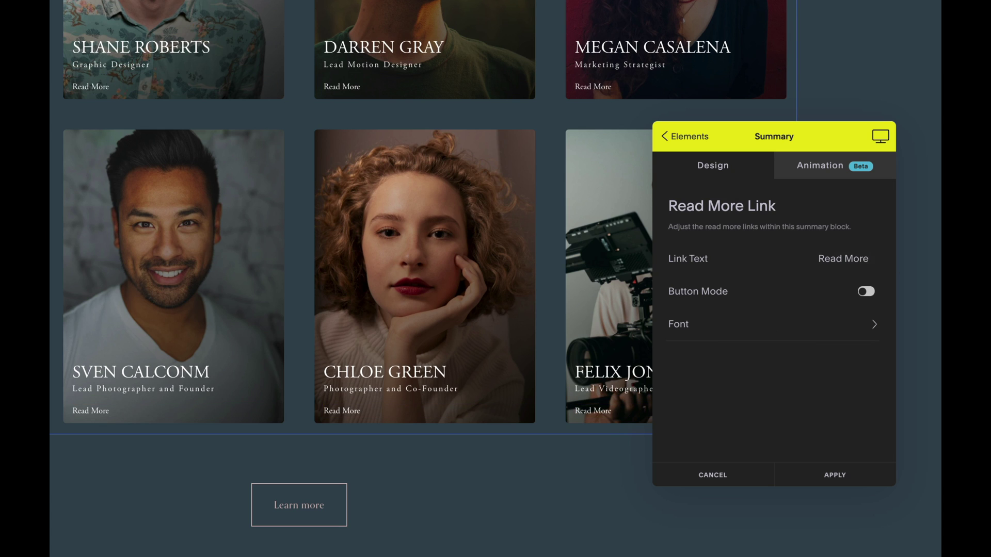
key(BackSpace)
key(BackSpace)
key(BackSpace)
key(BackSpace)
text(Bio)
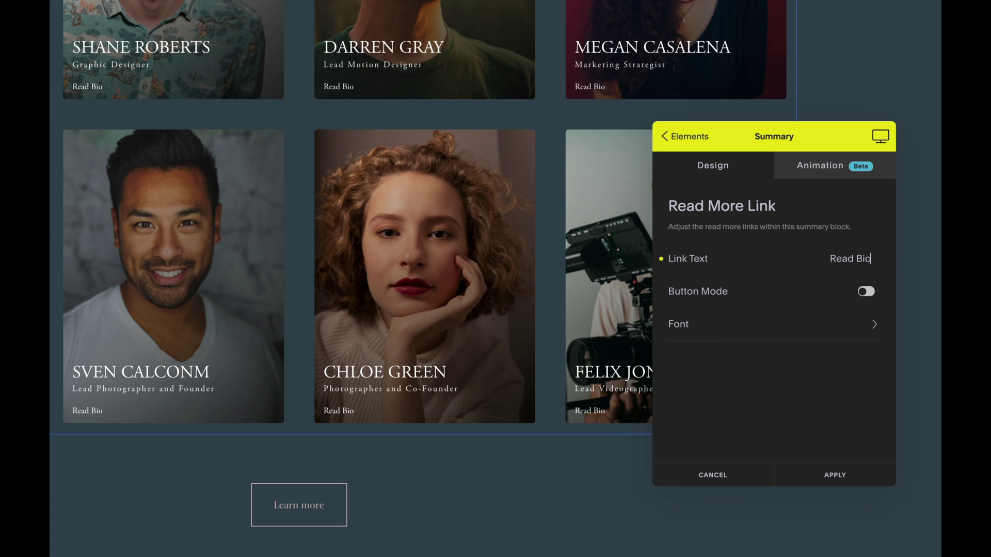
click(867, 292)
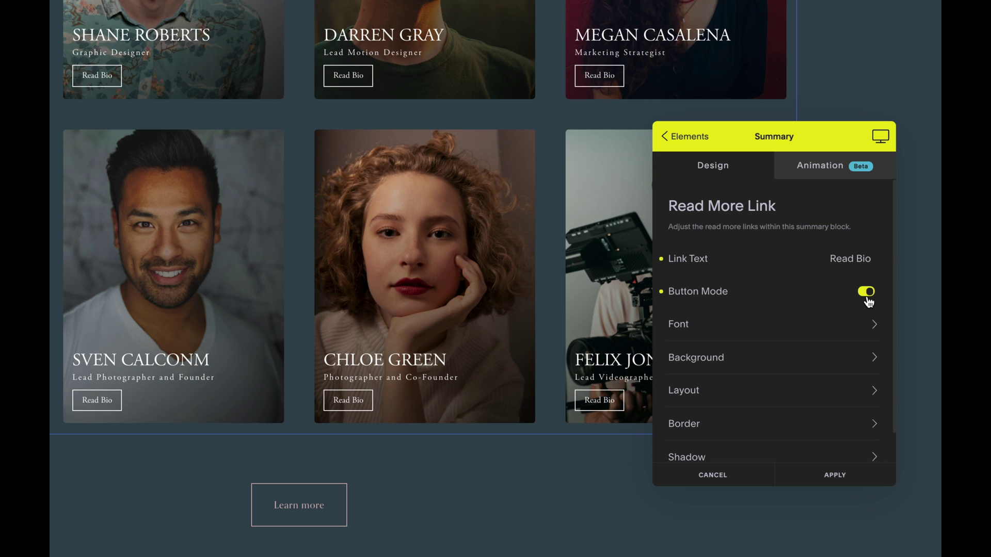
Set the button padding to 2px vertical and 30px horizontal.
click(810, 390)
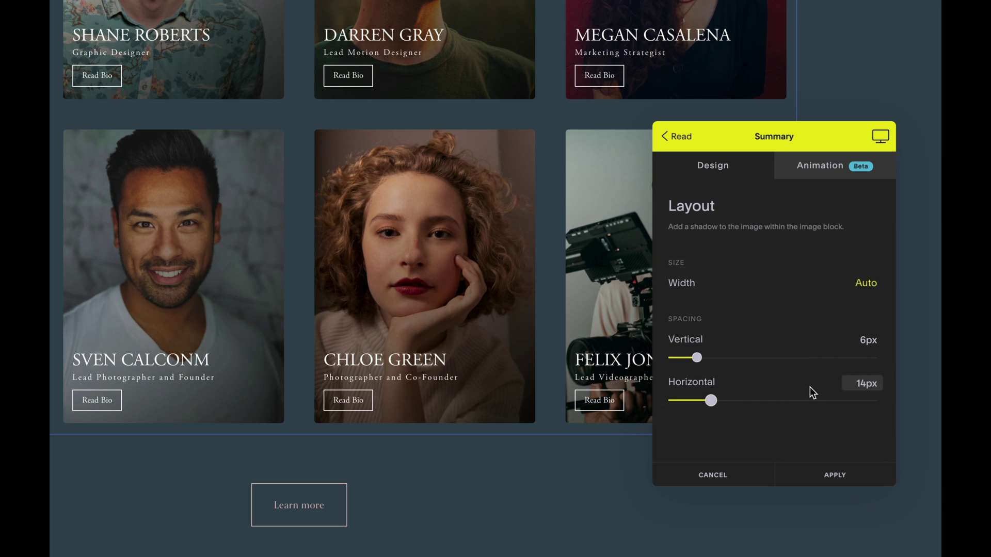
drag(700, 361, 684, 362)
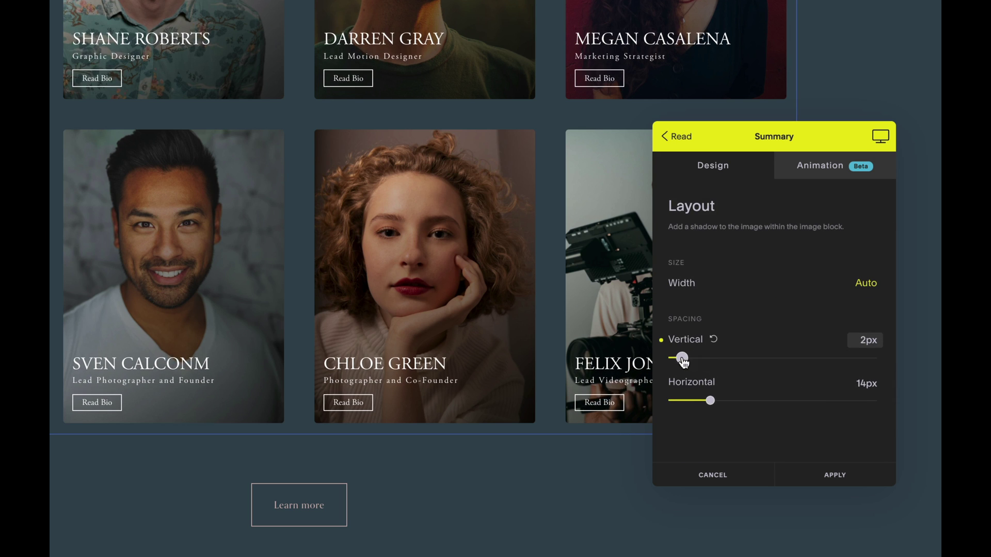
drag(710, 401, 753, 401)
Drag the button border's Rounded setting to maximum for pill-shaped buttons.
click(693, 138)
click(759, 430)
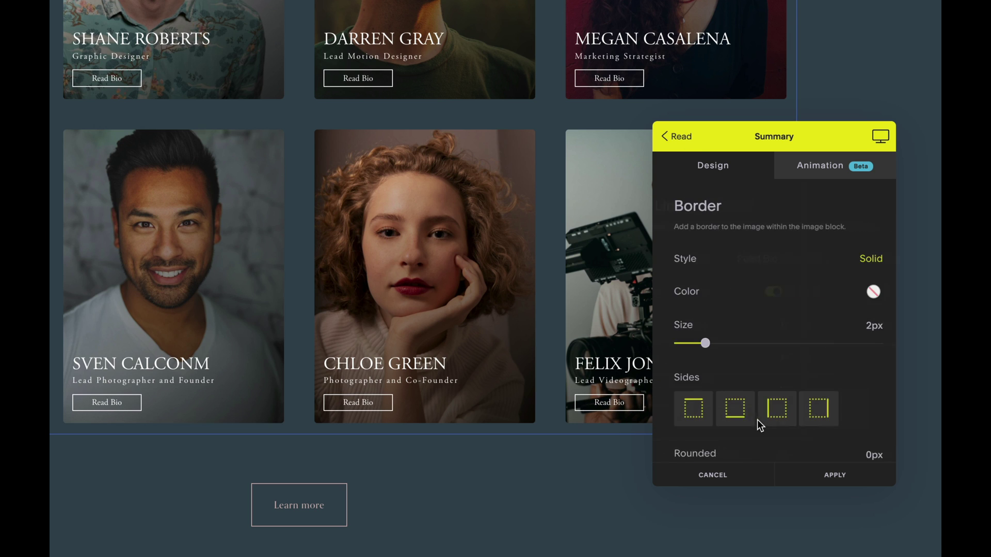
scroll(758, 424, down, 3)
scroll(759, 427, down, 1)
drag(673, 348, 706, 348)
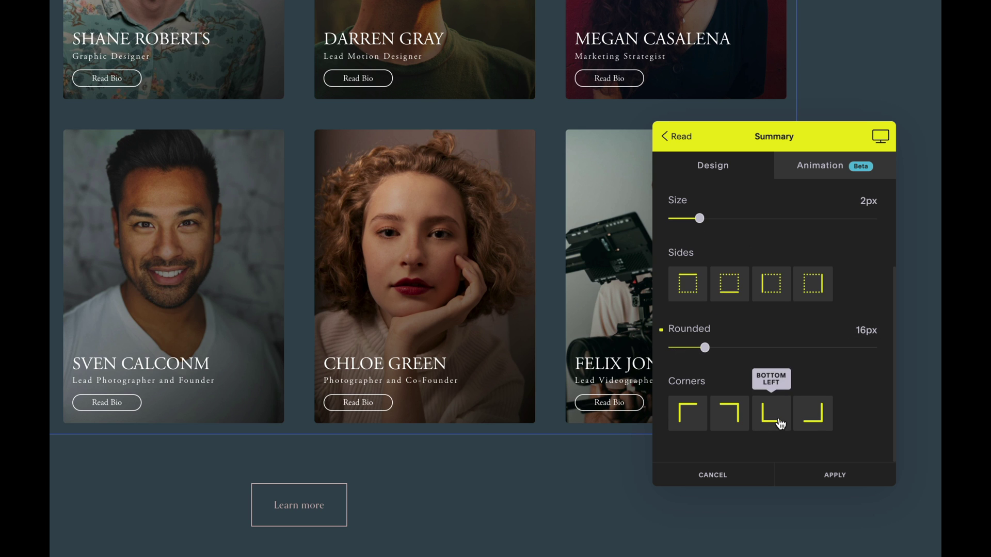
drag(705, 347, 885, 361)
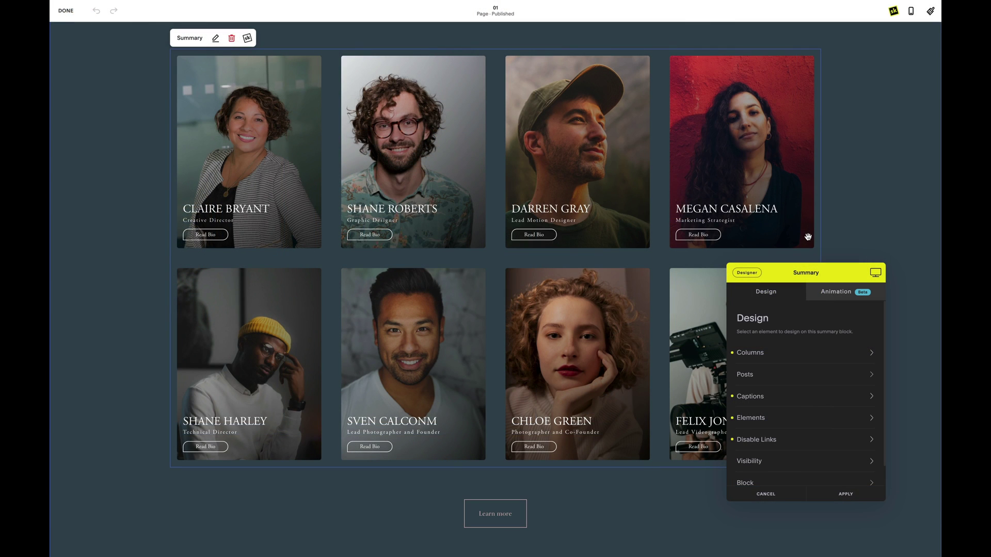
In the Columns settings, set the tablet preview to 2 columns.
mouse_move(876, 273)
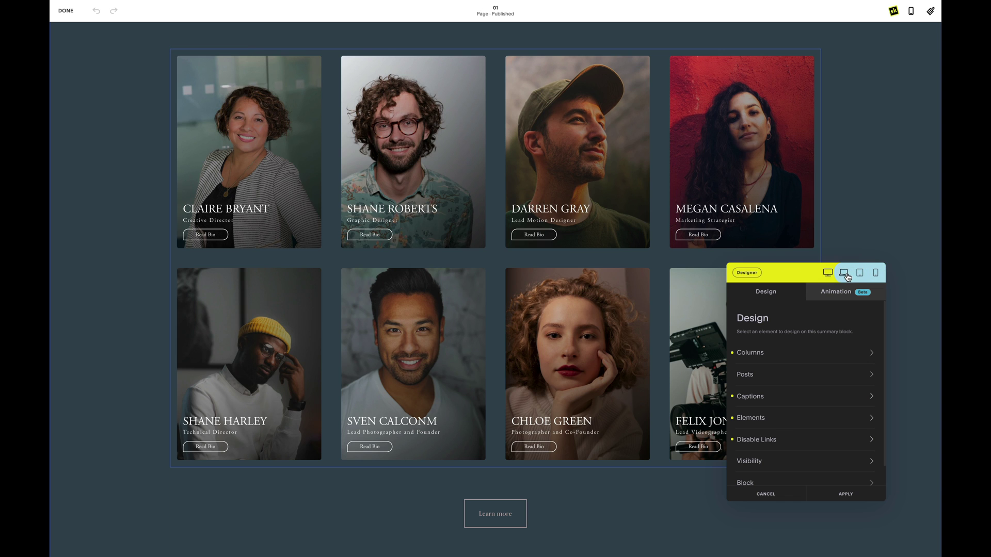
click(823, 355)
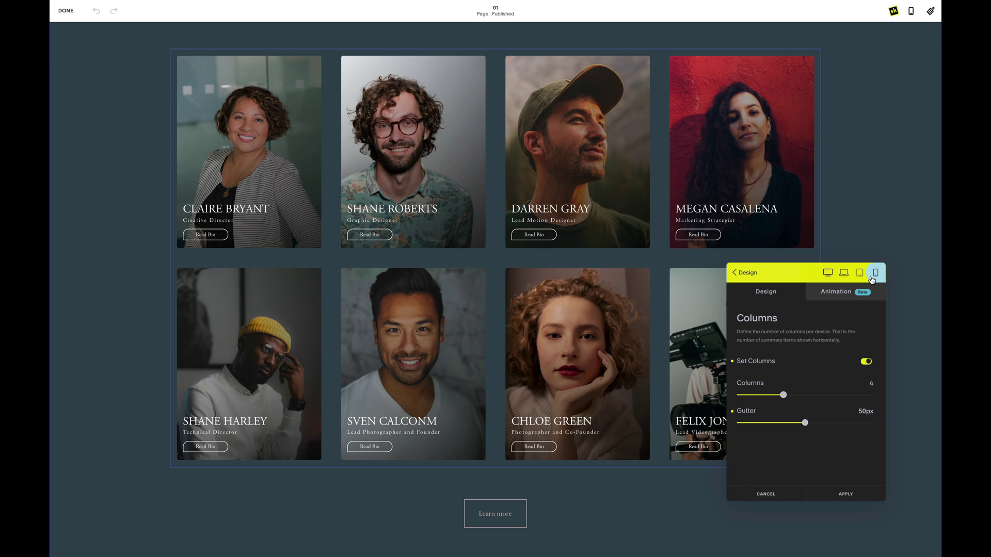
click(852, 274)
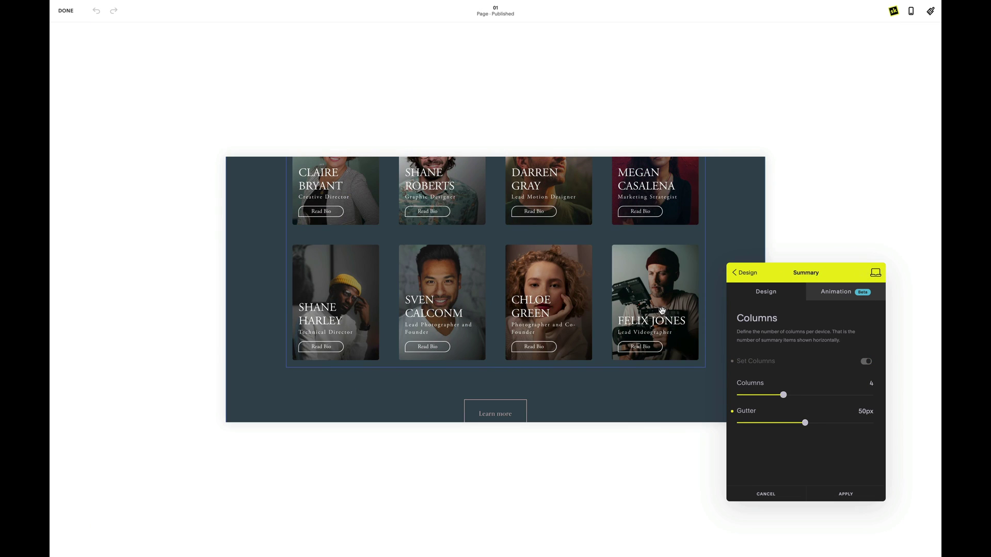
scroll(615, 305, up, 2)
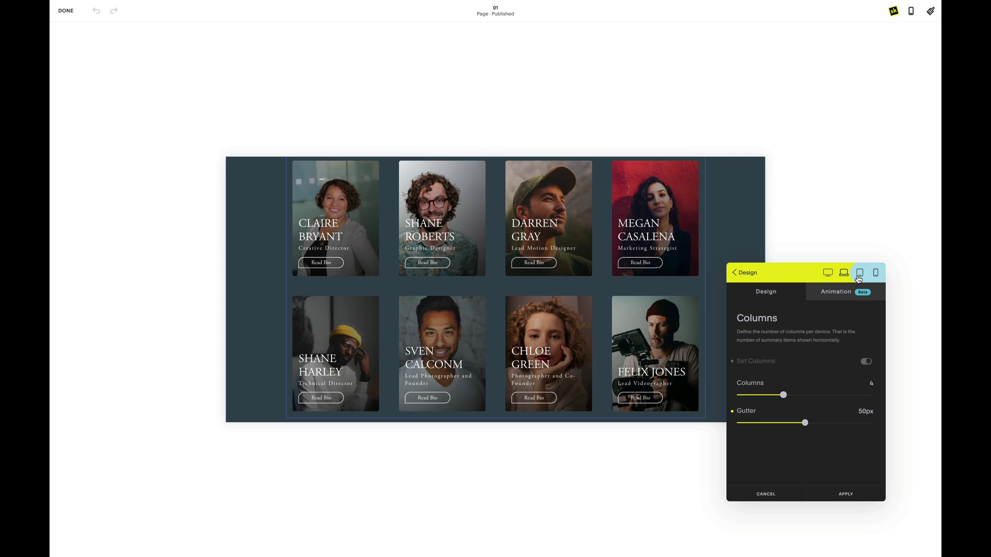
click(859, 274)
scroll(622, 299, up, 2)
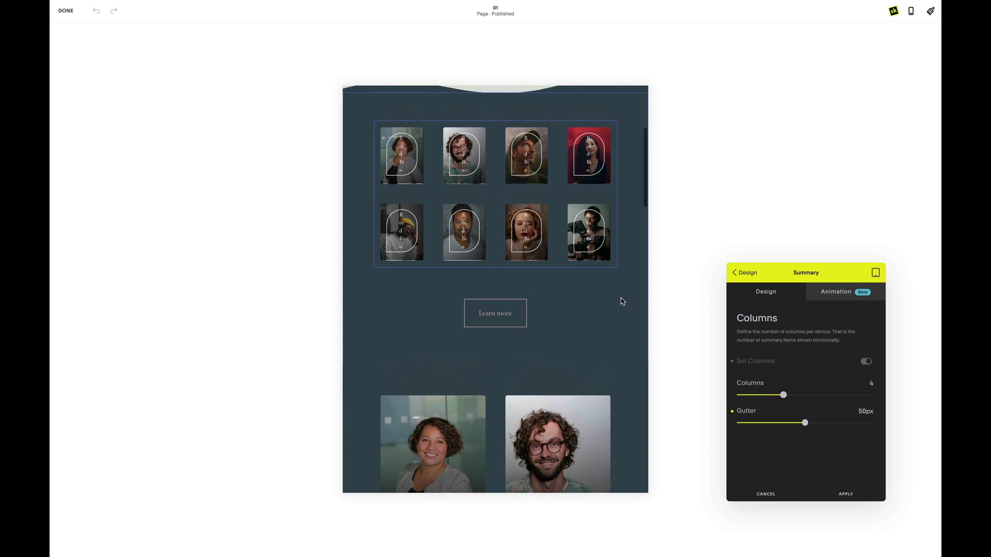
drag(783, 395, 755, 396)
Set the mobile layout to 1 column, recheck tablet, and return to desktop view.
mouse_move(875, 274)
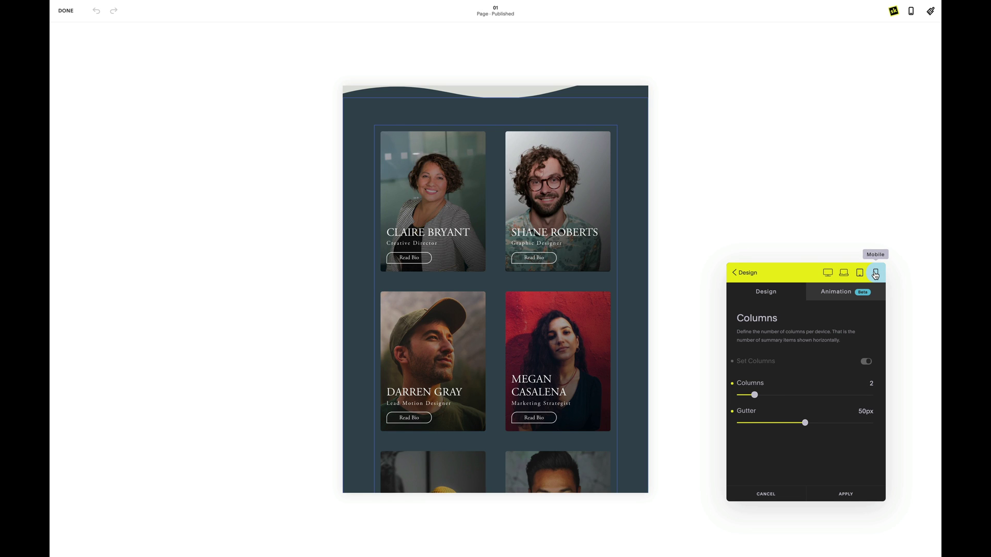
click(876, 274)
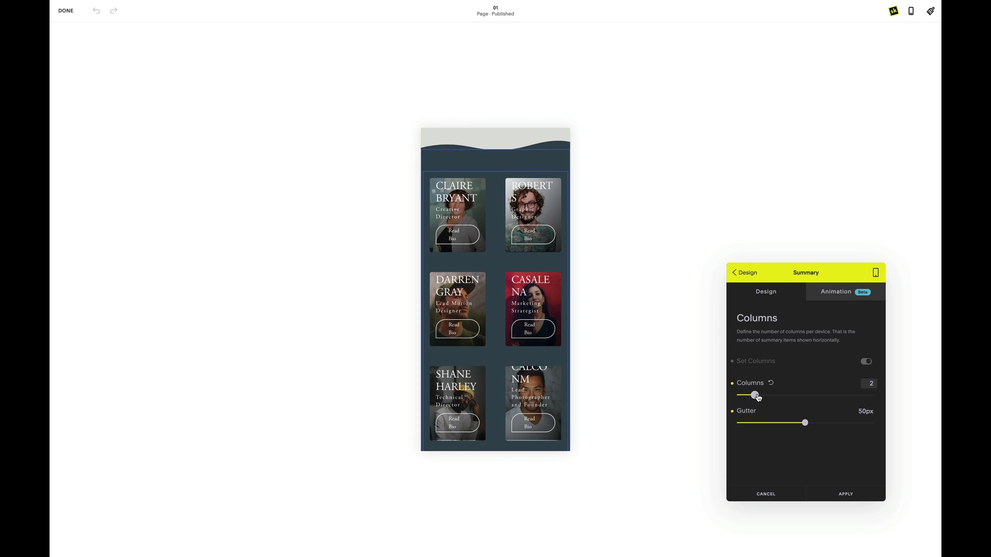
drag(756, 395, 741, 395)
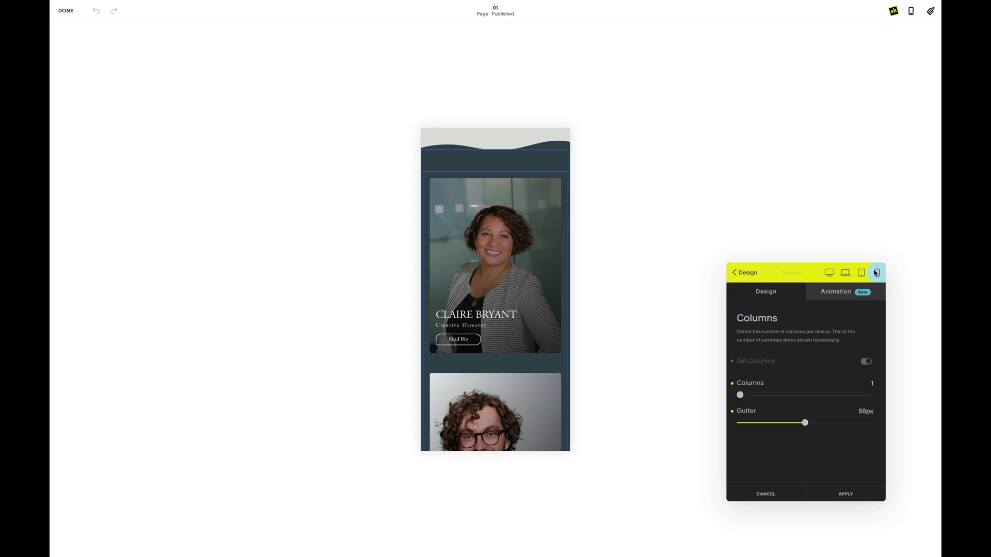
click(860, 273)
click(827, 273)
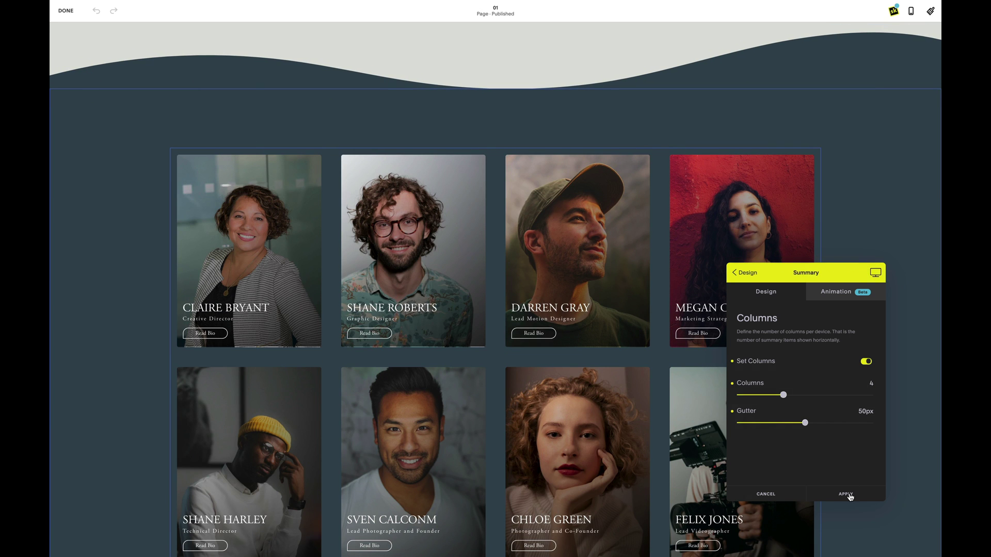
Apply the SquareKicker styling and deselect the Summary block.
click(847, 494)
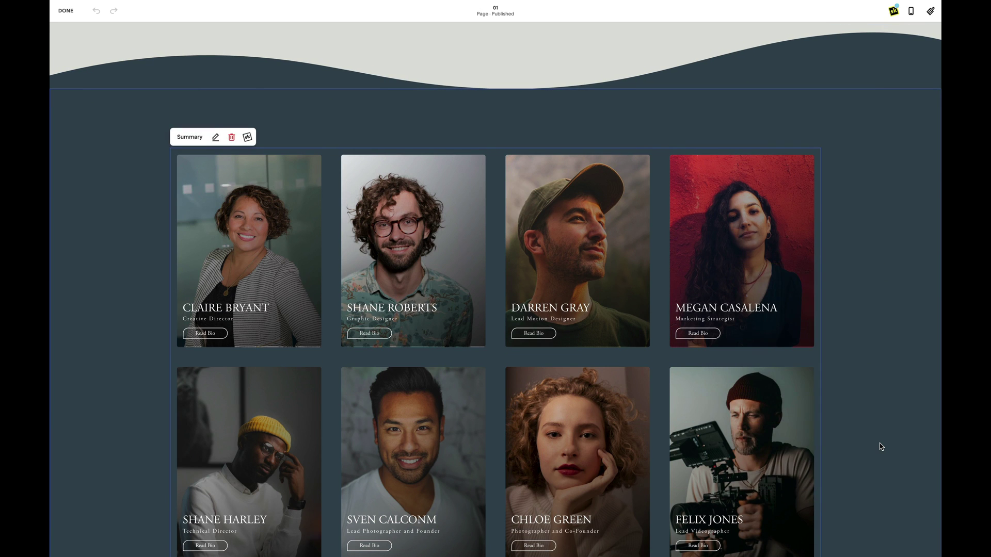
scroll(878, 446, down, 3)
click(880, 447)
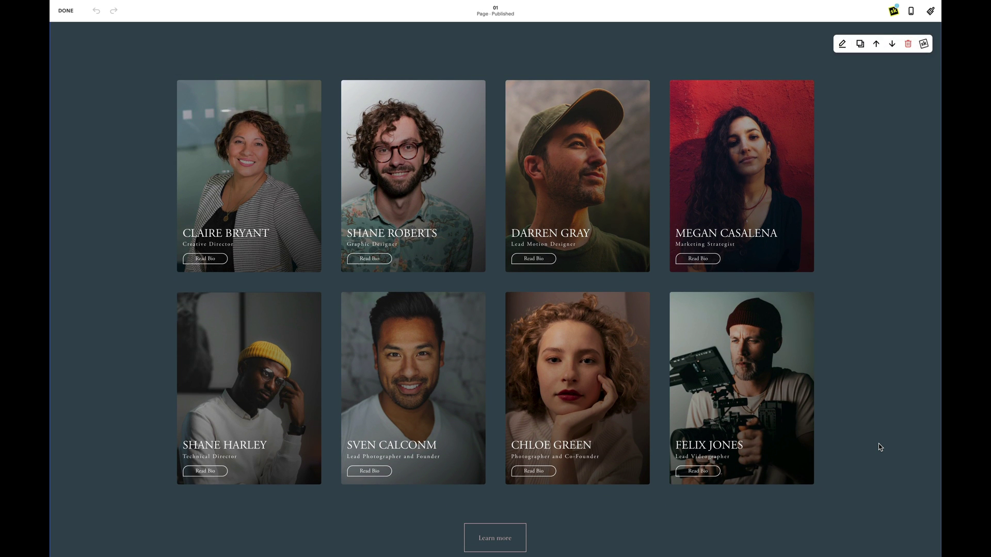